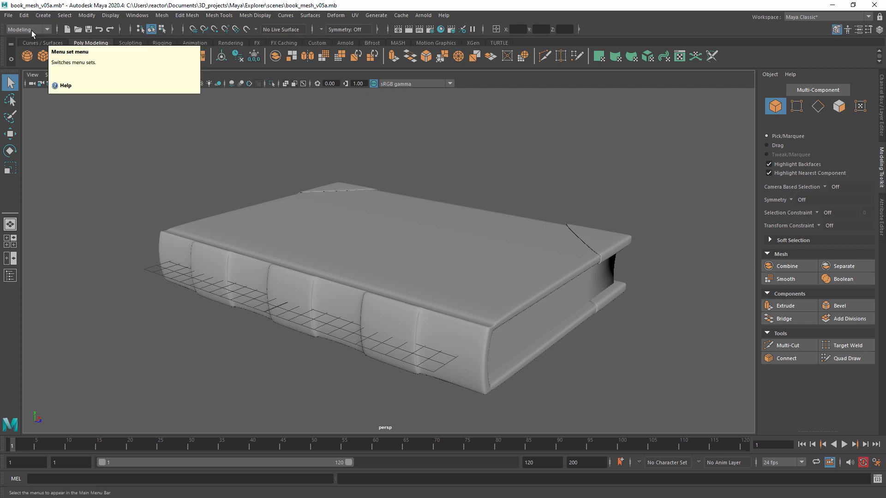
Check the available menu sets and choose Modeling.
{"action": "left_click", "coordinate": [48, 29]}
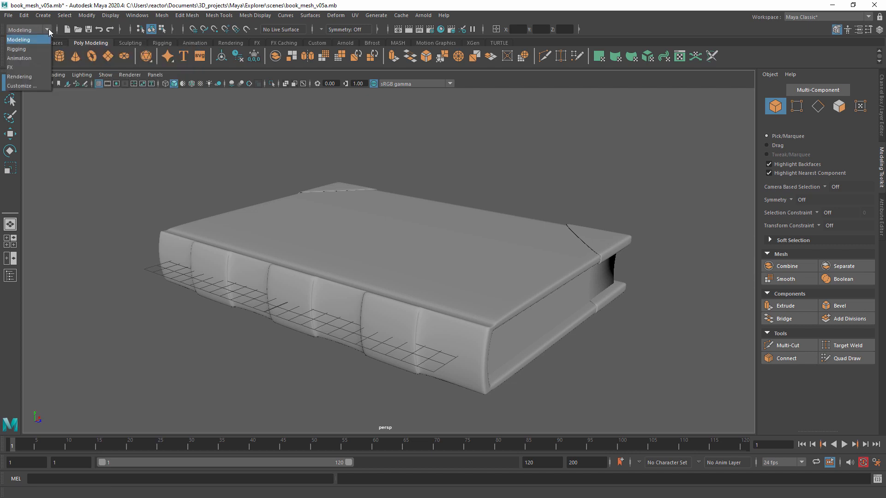
{"action": "left_click", "coordinate": [49, 28]}
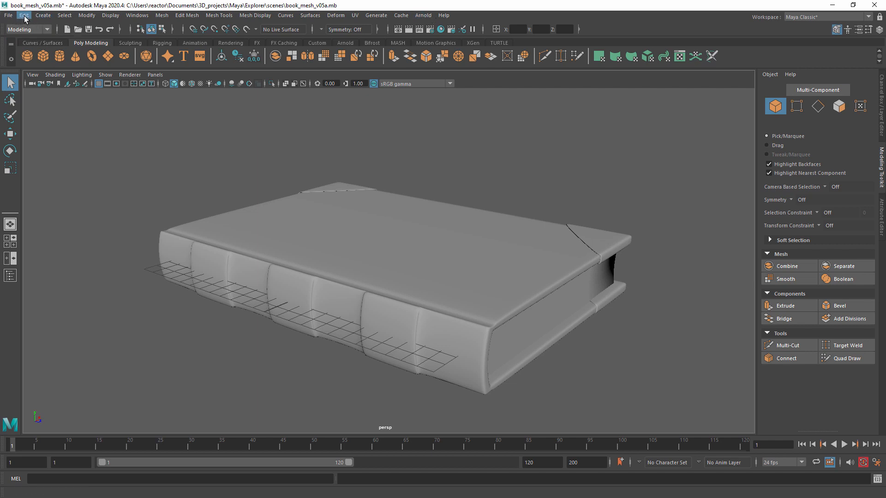
{"action": "left_click", "coordinate": [44, 29]}
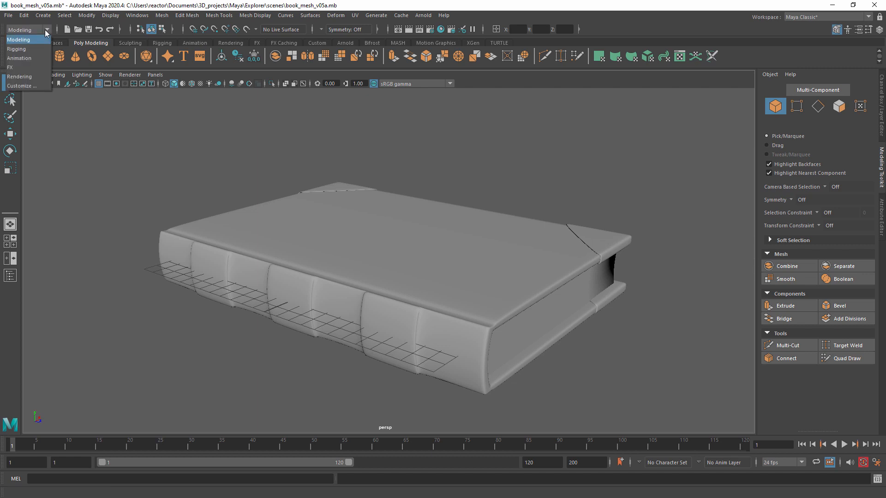
{"action": "left_click", "coordinate": [45, 29]}
{"action": "left_click", "coordinate": [46, 30]}
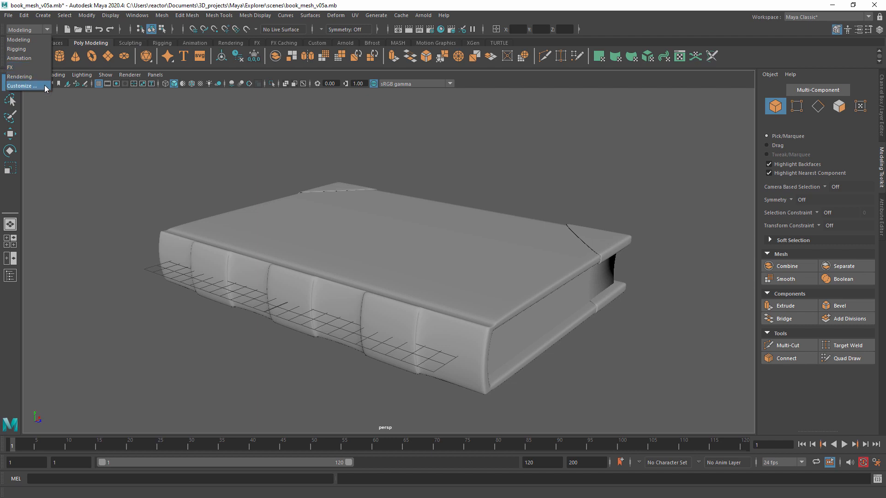
{"action": "left_click", "coordinate": [29, 39]}
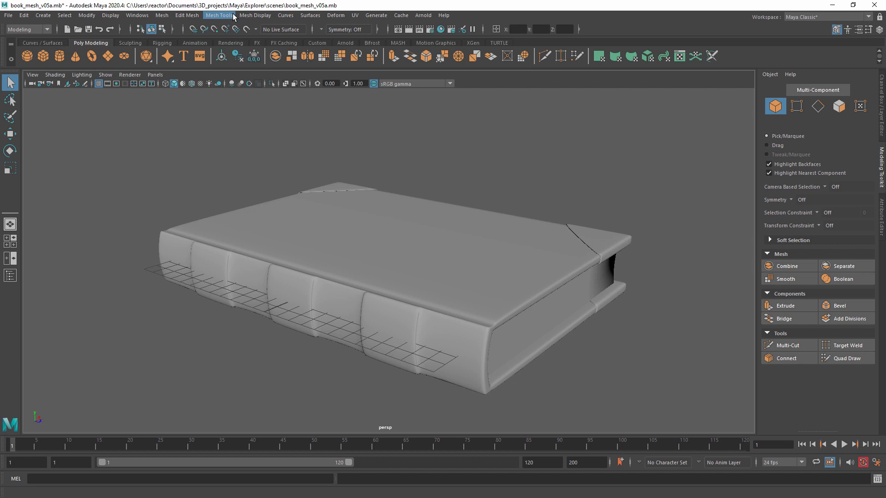
Open the UV Editor window, and collapse and restore its UV Editor pane beside the UV Toolkit.
{"action": "left_click", "coordinate": [360, 16]}
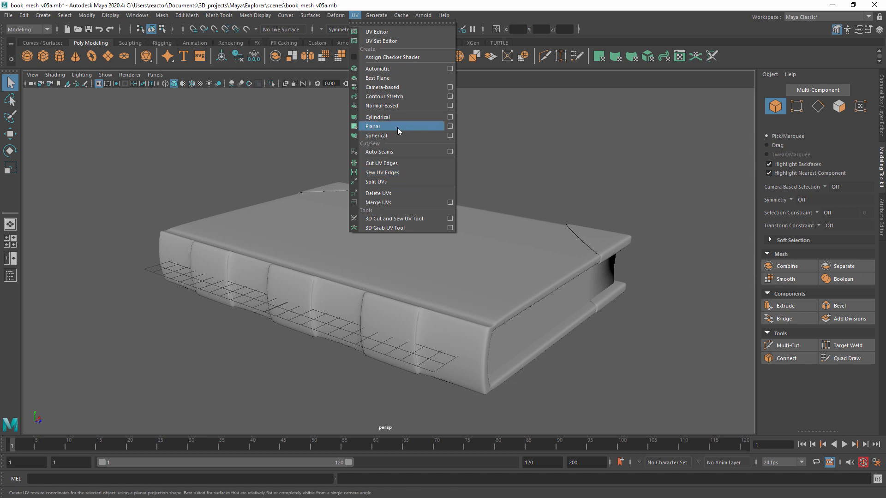
{"action": "left_click", "coordinate": [394, 31]}
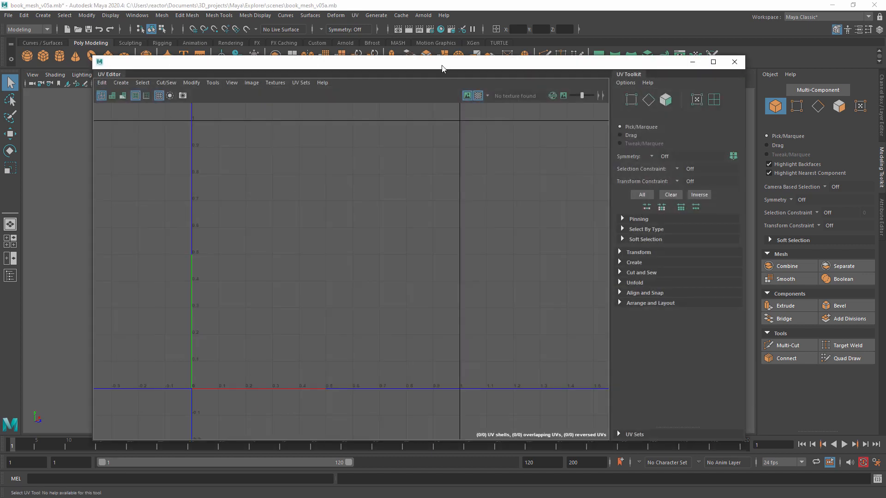
{"action": "left_click_drag", "start_coordinate": [419, 59], "coordinate": [465, 58]}
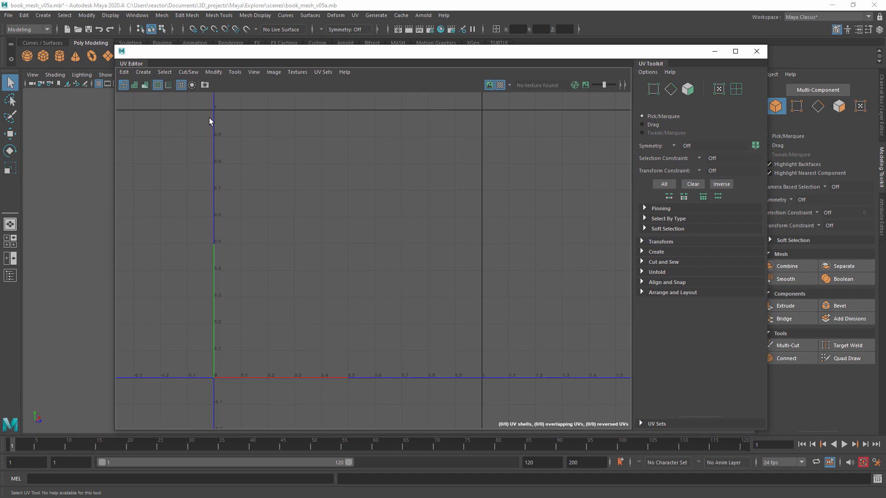
{"action": "left_click", "coordinate": [135, 63]}
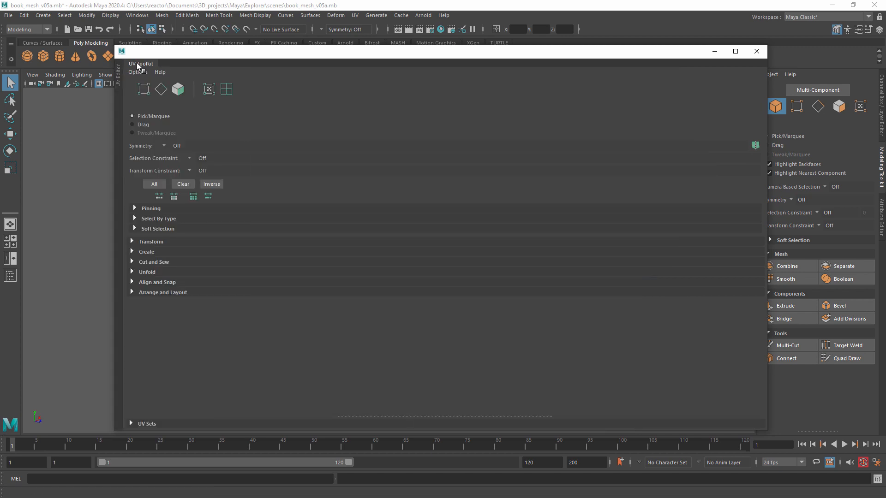
{"action": "left_click", "coordinate": [126, 69]}
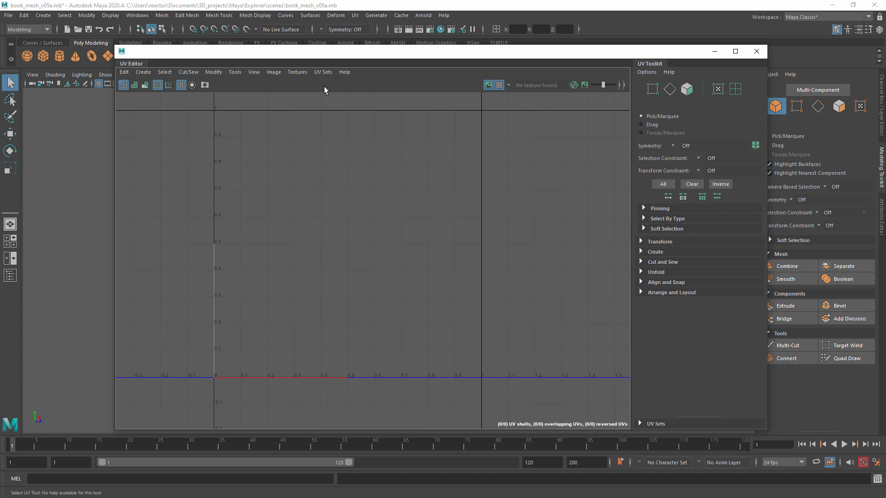
Move the UV Editor window aside to uncover the book model and bring it back over the viewport.
{"action": "left_click_drag", "start_coordinate": [322, 56], "coordinate": [554, 61]}
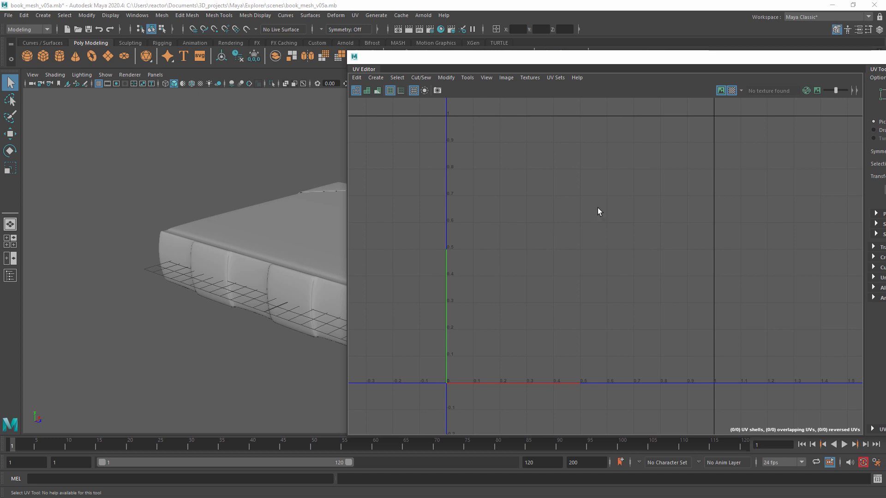
{"action": "left_click_drag", "start_coordinate": [663, 60], "coordinate": [419, 50]}
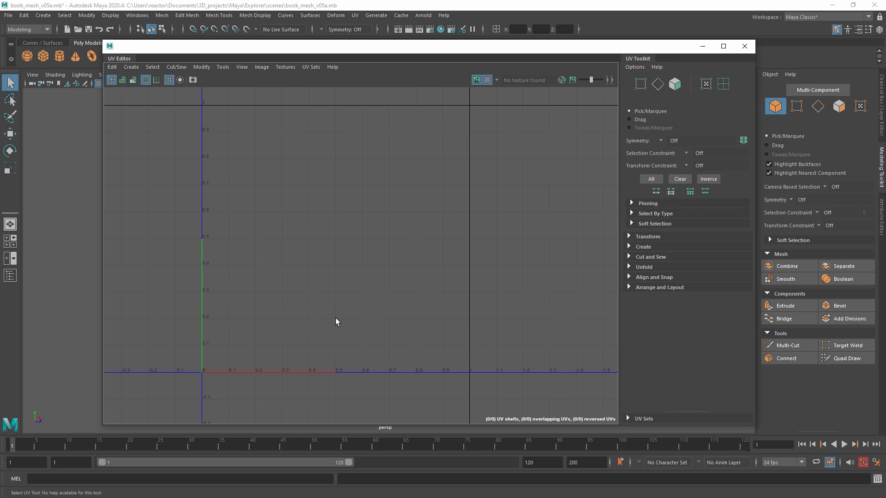
{"action": "left_click_drag", "start_coordinate": [328, 48], "coordinate": [512, 52]}
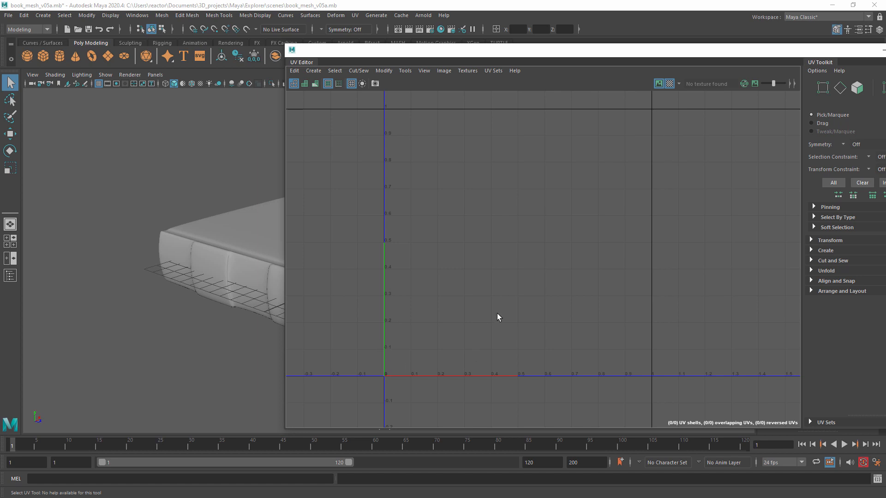
{"action": "left_click_drag", "start_coordinate": [692, 54], "coordinate": [531, 41]}
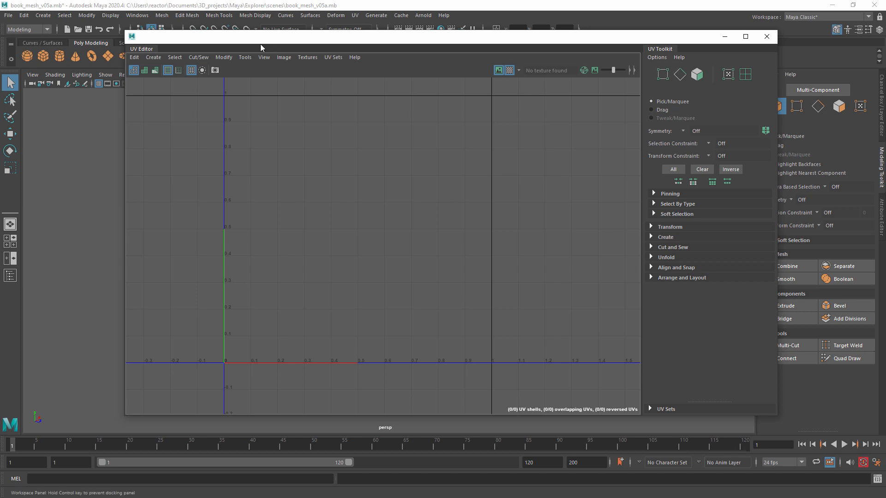
{"action": "left_click_drag", "start_coordinate": [269, 41], "coordinate": [294, 53]}
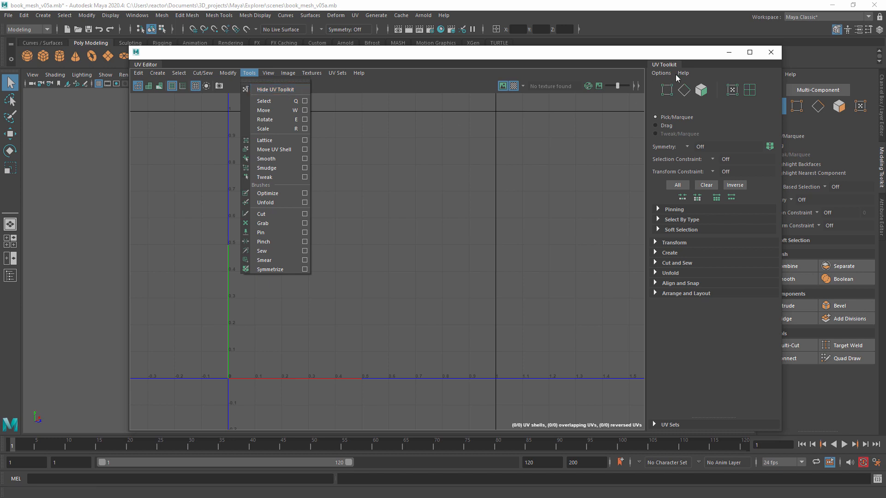
Hide the UV Toolkit and show it again, and close the UV Editor window.
{"action": "left_click", "coordinate": [284, 91]}
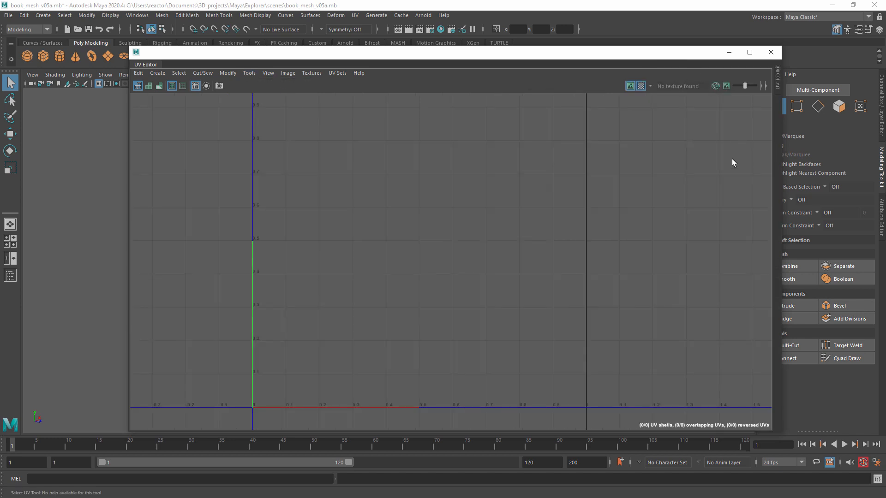
{"action": "left_click", "coordinate": [251, 74]}
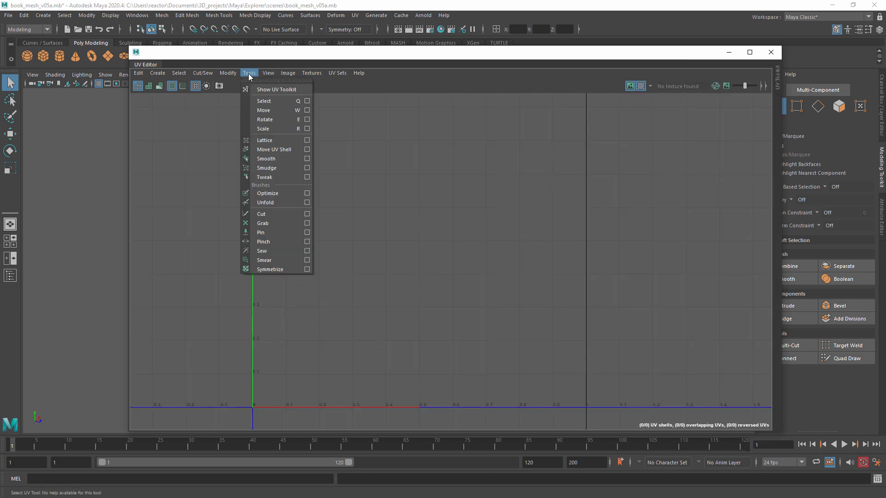
{"action": "left_click", "coordinate": [277, 90]}
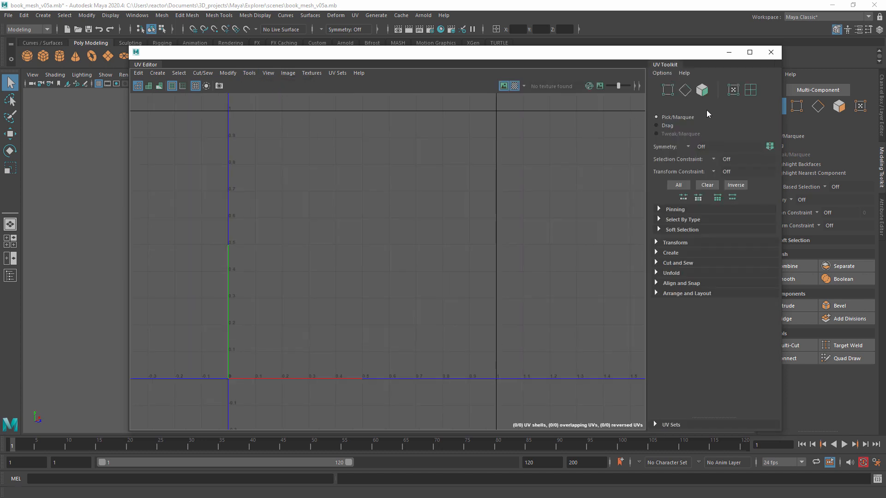
{"action": "left_click_drag", "start_coordinate": [687, 54], "coordinate": [637, 58]}
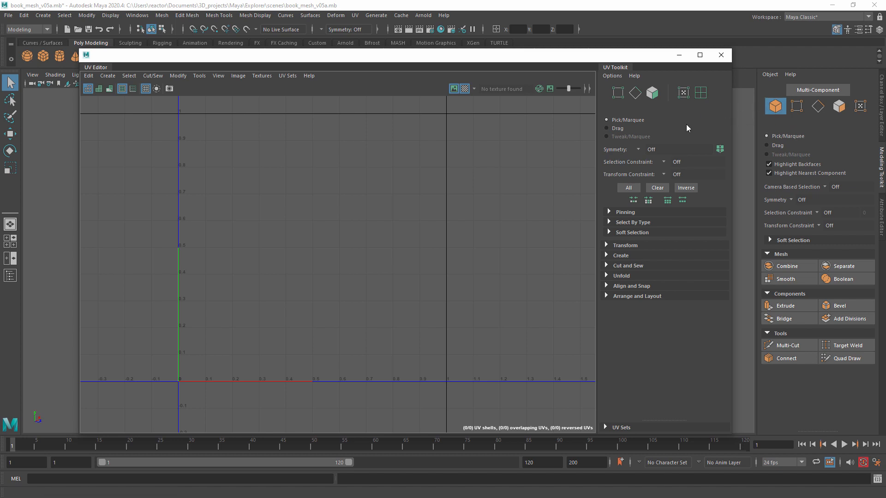
{"action": "left_click", "coordinate": [721, 54]}
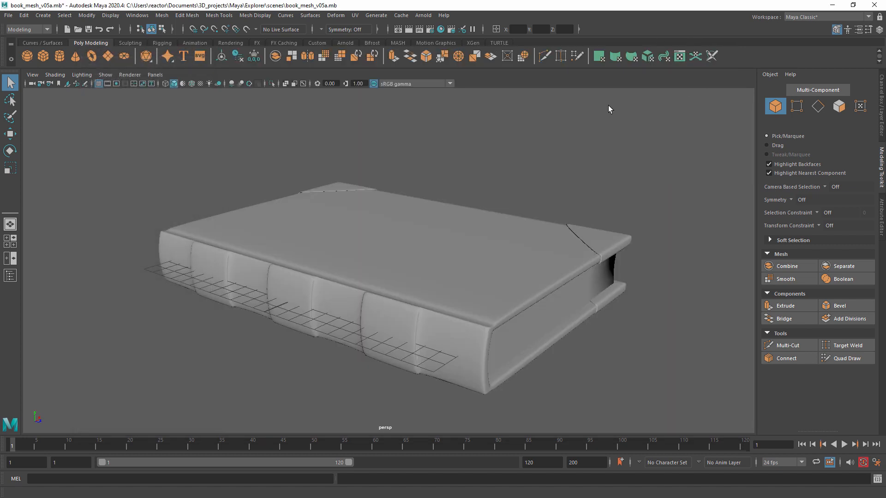
Reopen the UV Editor once from the modeling editors and once from the UV commands, closing it each time.
{"action": "left_click", "coordinate": [138, 15]}
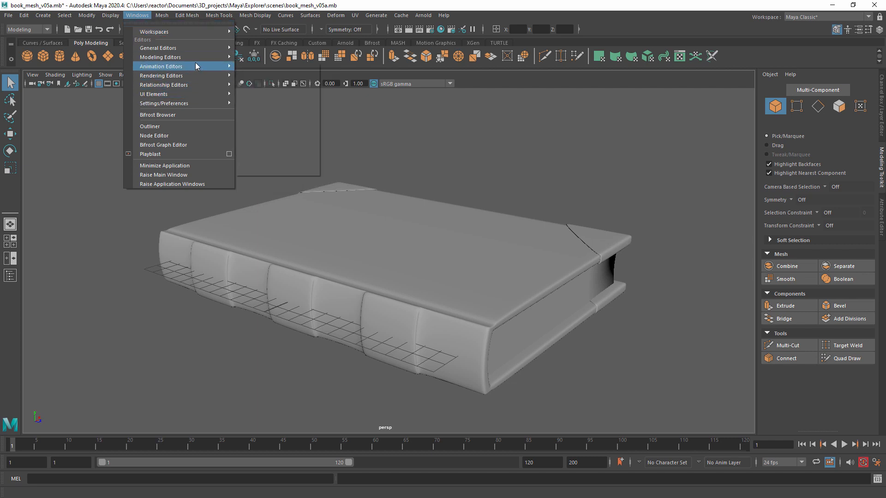
{"action": "mouse_move", "coordinate": [194, 57]}
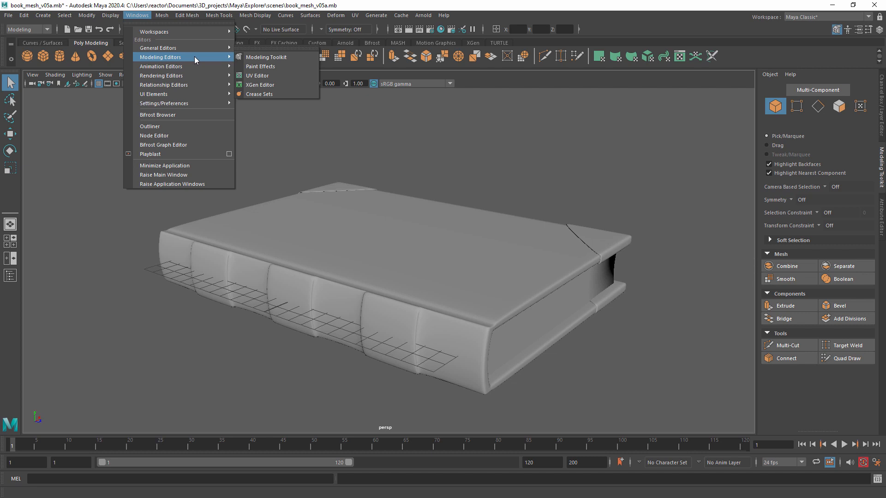
{"action": "left_click", "coordinate": [286, 75]}
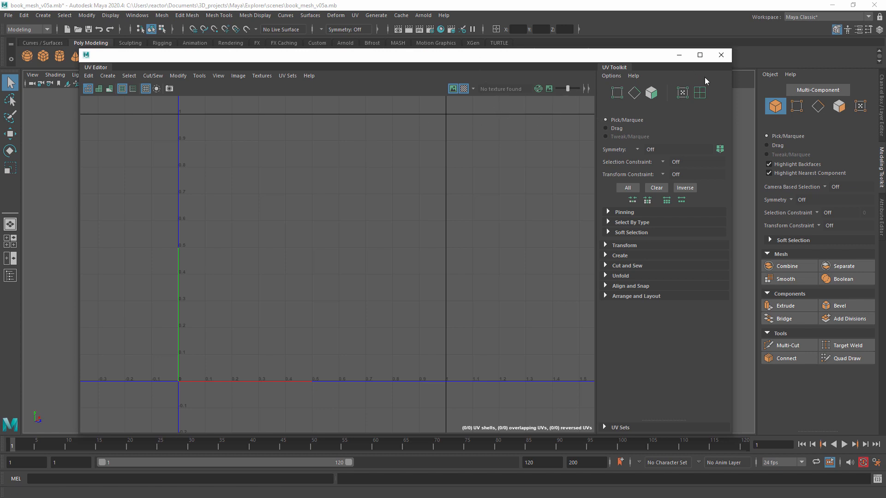
{"action": "left_click", "coordinate": [722, 55]}
{"action": "left_click", "coordinate": [355, 15]}
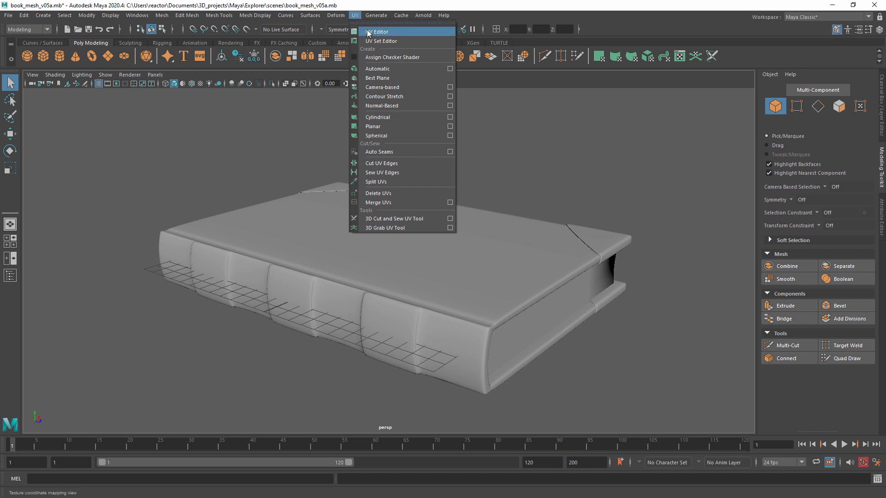
{"action": "left_click", "coordinate": [405, 31]}
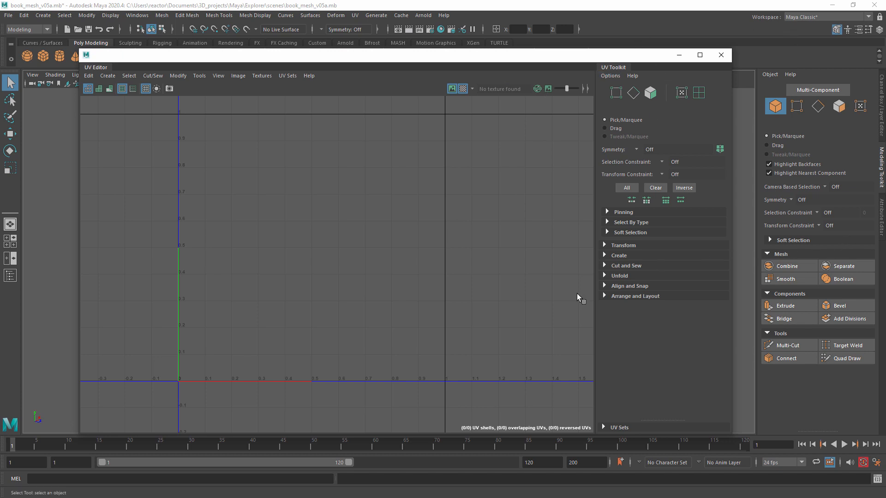
{"action": "left_click", "coordinate": [721, 55]}
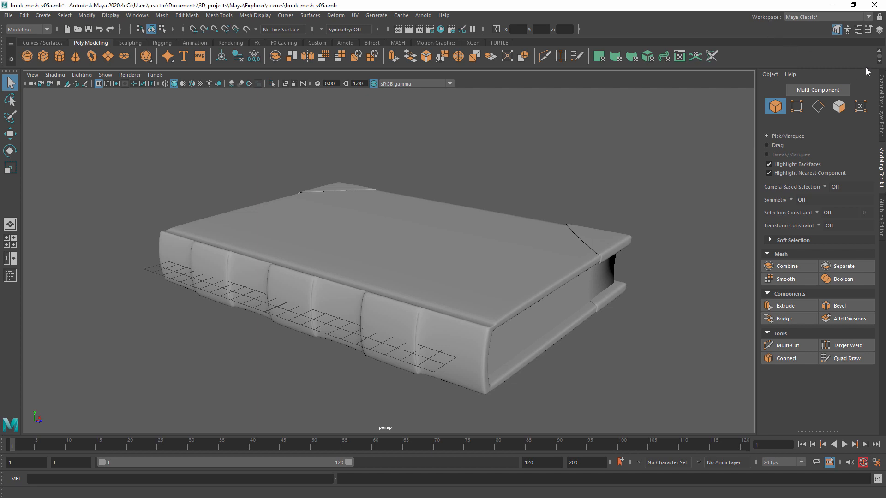
Switch to the UV Editing workspace and look over its Tool Settings and Attribute Editor, returning to the UV Toolkit.
{"action": "left_click", "coordinate": [869, 17]}
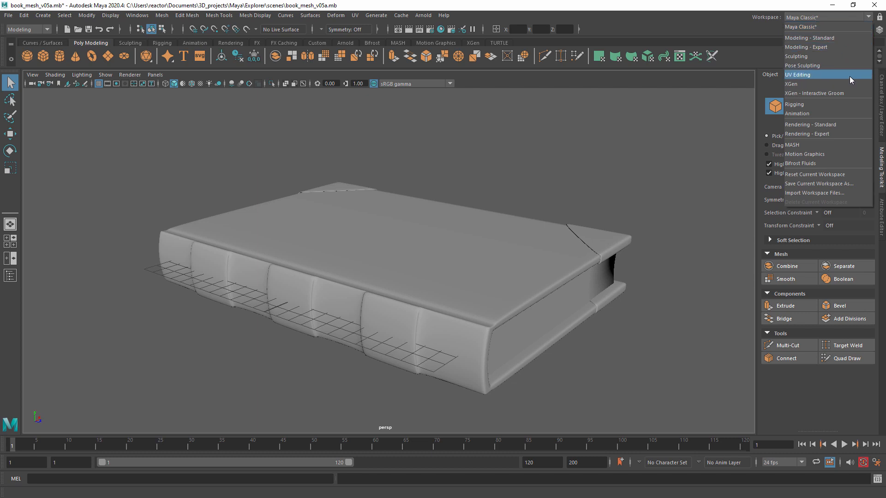
{"action": "left_click", "coordinate": [808, 77]}
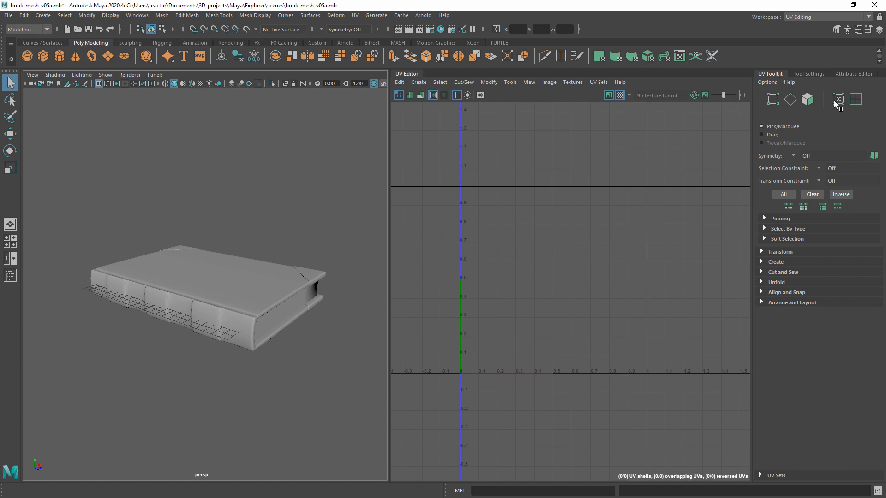
{"action": "left_click", "coordinate": [815, 73]}
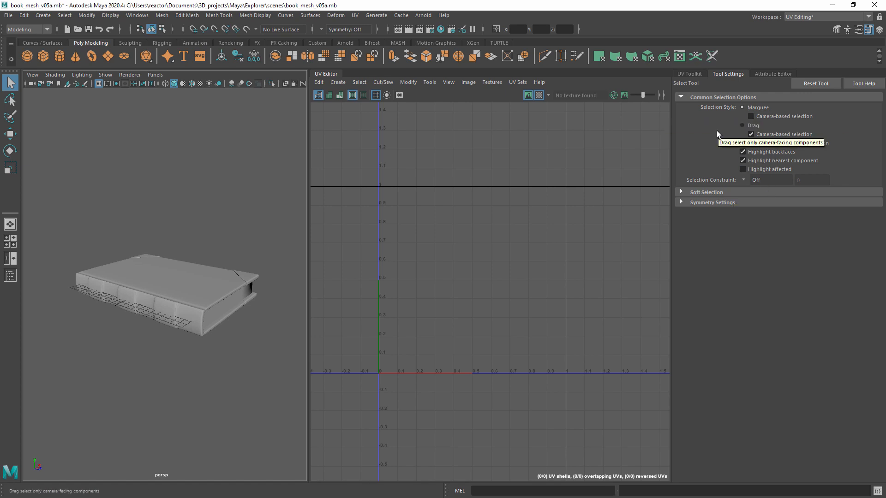
{"action": "left_click", "coordinate": [689, 74]}
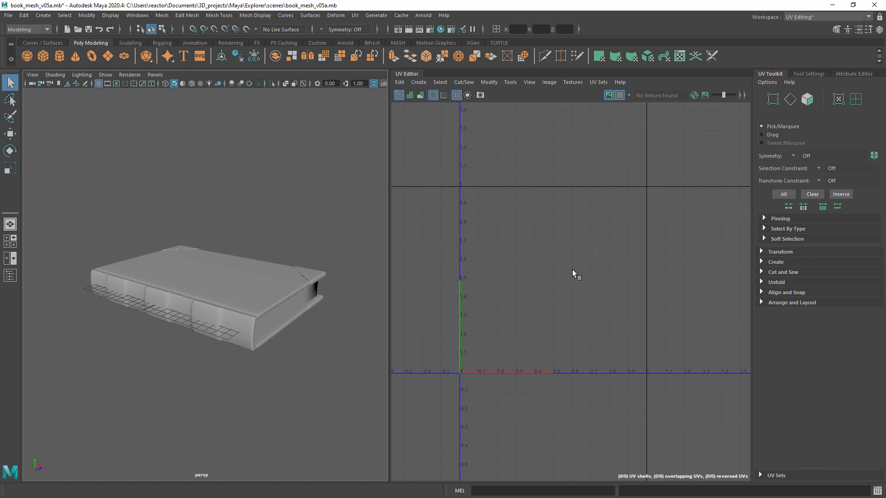
{"action": "left_click", "coordinate": [854, 73]}
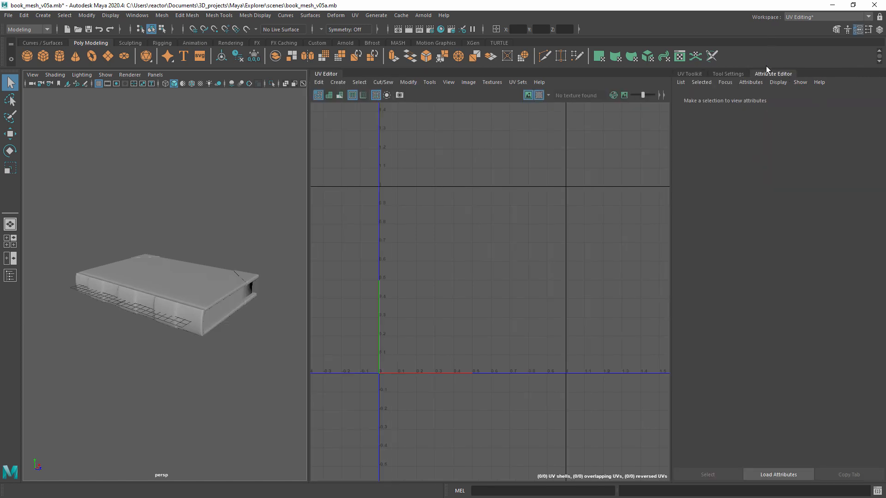
{"action": "left_click", "coordinate": [695, 74]}
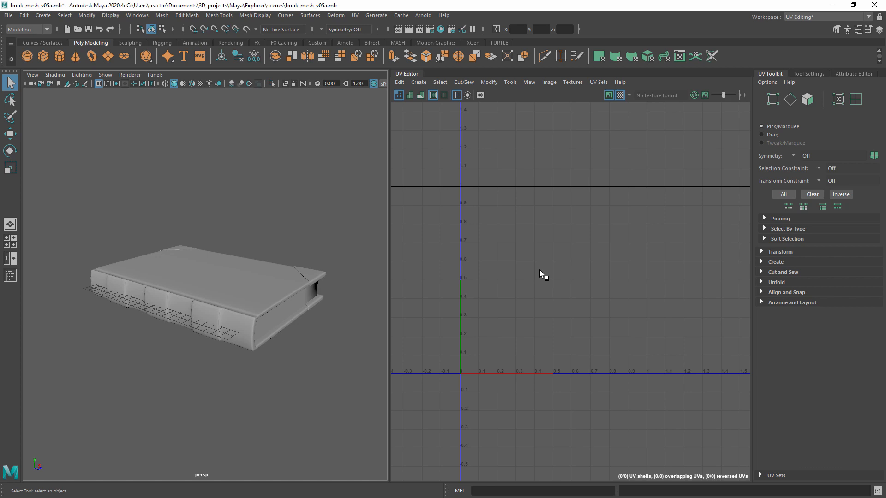
Switch to the browser's checker map image results, preview the NewTek Forums checker image and browse its related images.
{"action": "key", "text": "alt+Tab"}
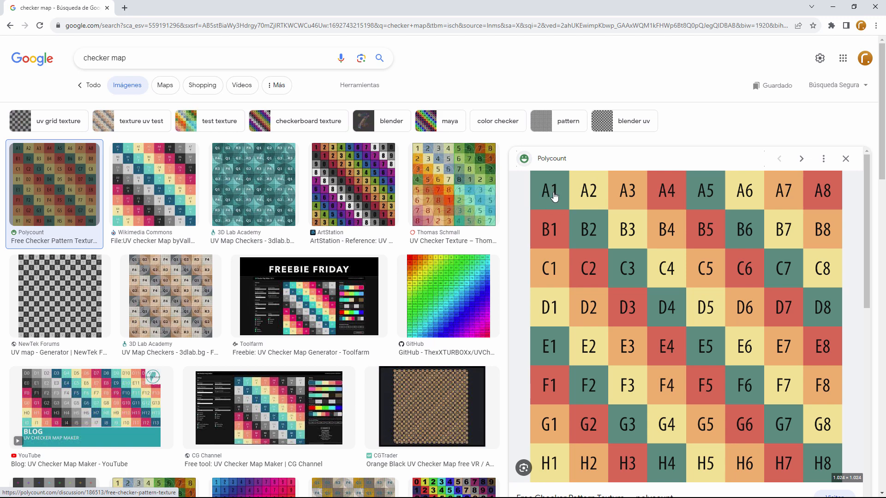
{"action": "left_click", "coordinate": [104, 305]}
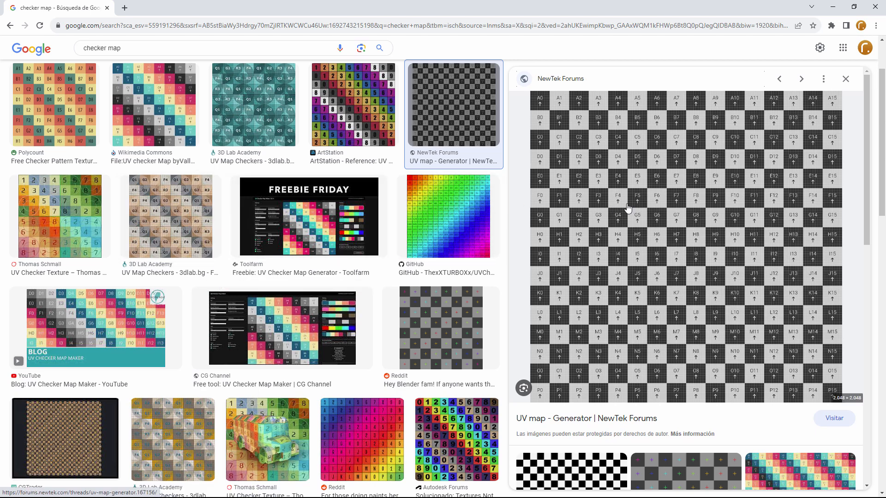
{"action": "scroll", "coordinate": [628, 218], "scroll_direction": "down", "scroll_amount": 3}
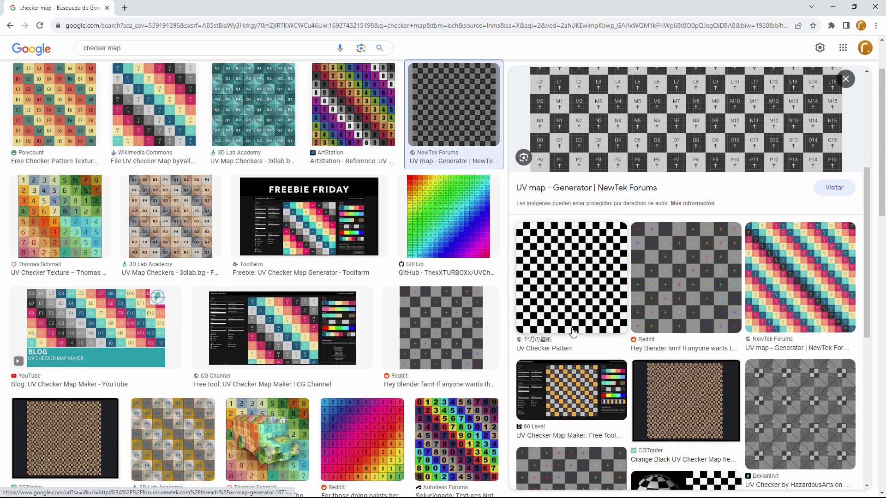
Preview the related black-and-white UV Checker Pattern image in the browser's checker map results.
{"action": "left_click", "coordinate": [572, 333]}
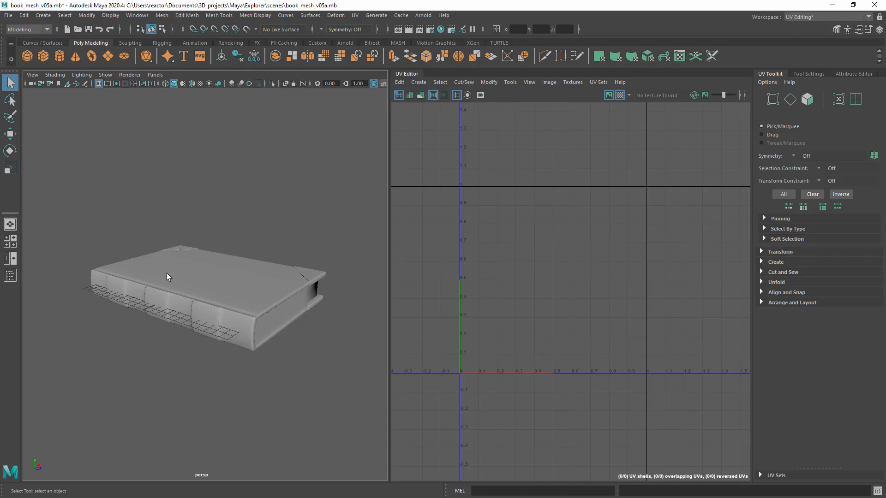
Return to Maya, select the book cover, turn its checker map off and on again, and switch the map to multi-color mode.
{"action": "left_click", "coordinate": [250, 281]}
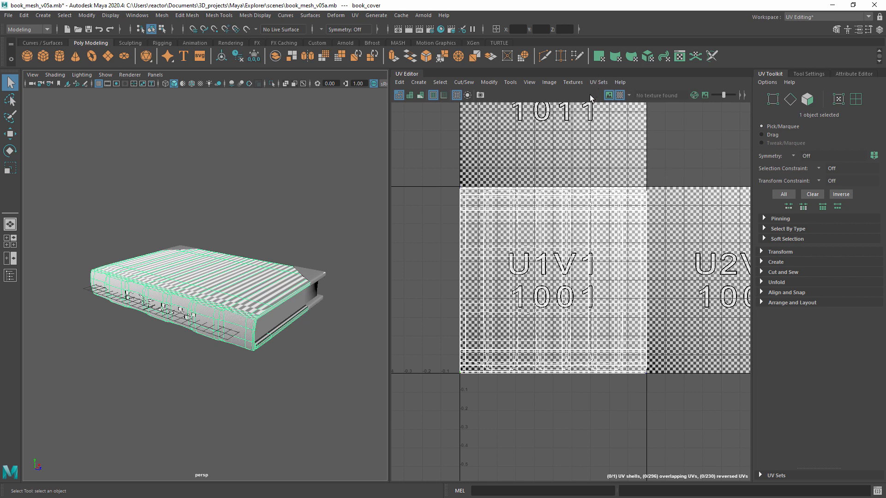
{"action": "left_click", "coordinate": [620, 96]}
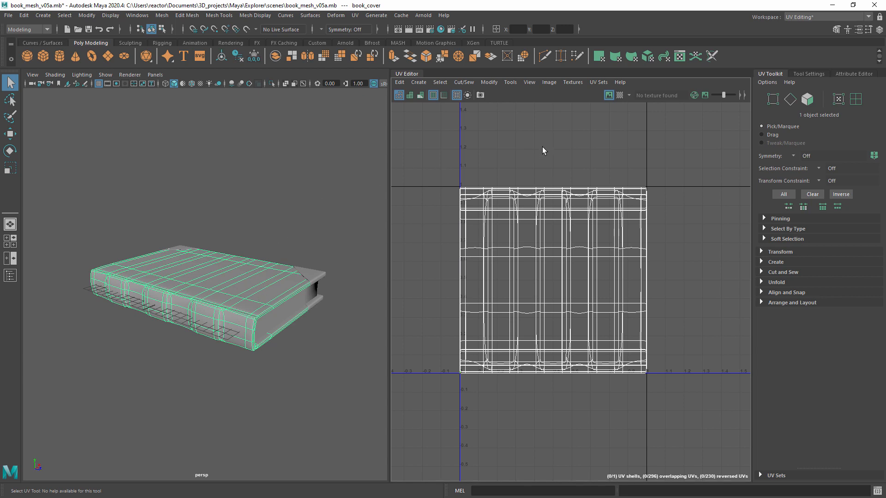
{"action": "left_click", "coordinate": [620, 95]}
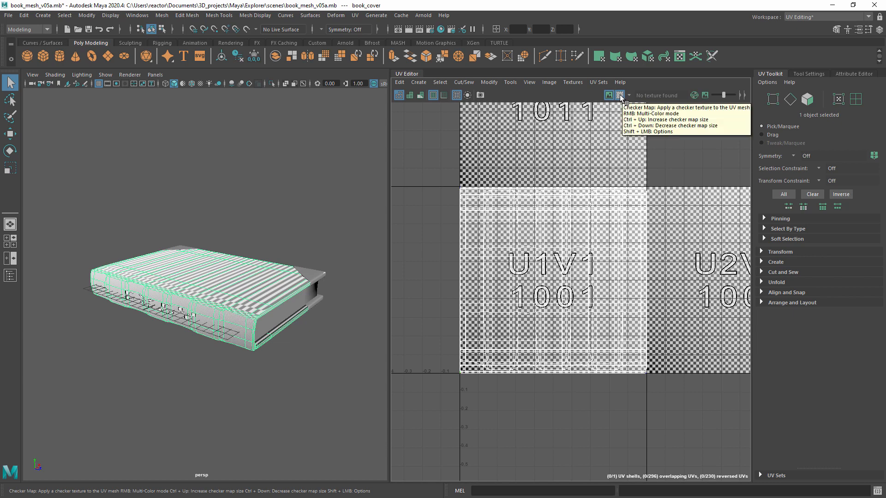
{"action": "right_click", "coordinate": [619, 96]}
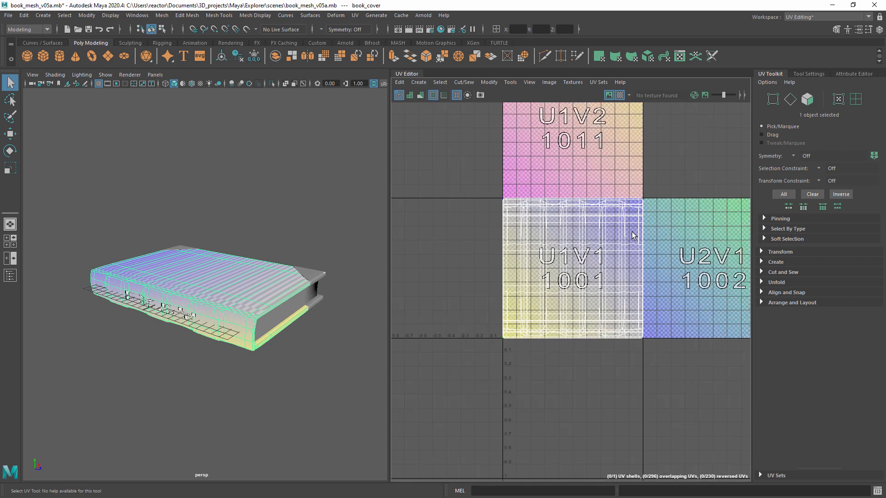
Examine the book cover's UVs and the surrounding U1V1, U2V1 and U1V2 checker tiles in the UV Editor, both close up and from afar.
{"action": "scroll", "coordinate": [632, 234], "scroll_direction": "down", "scroll_amount": 4}
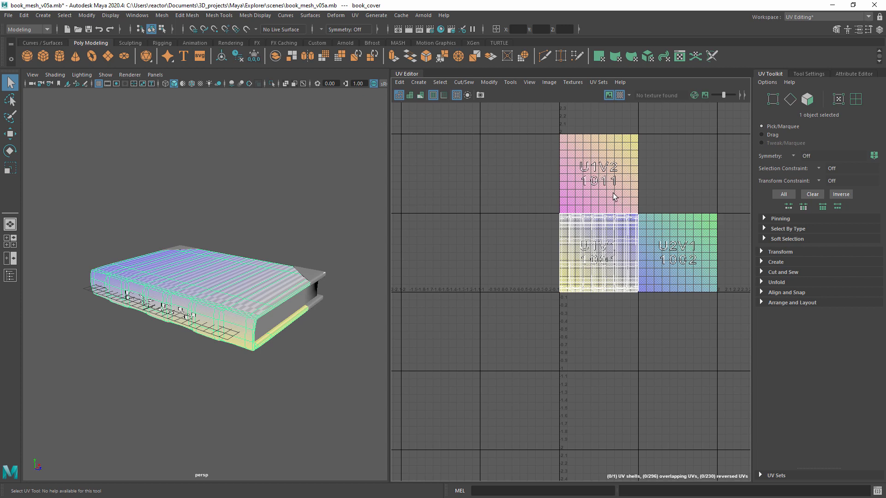
{"action": "scroll", "coordinate": [613, 197], "scroll_direction": "down", "scroll_amount": 8}
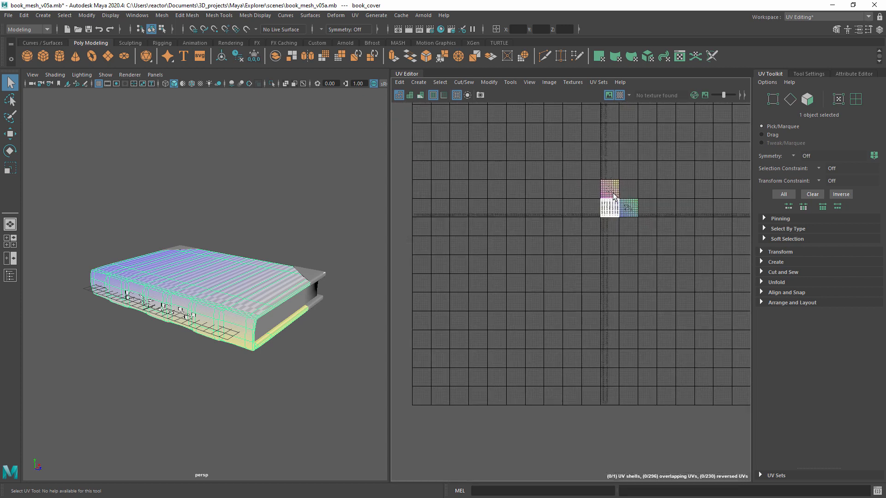
{"action": "scroll", "coordinate": [613, 196], "scroll_direction": "down", "scroll_amount": 4}
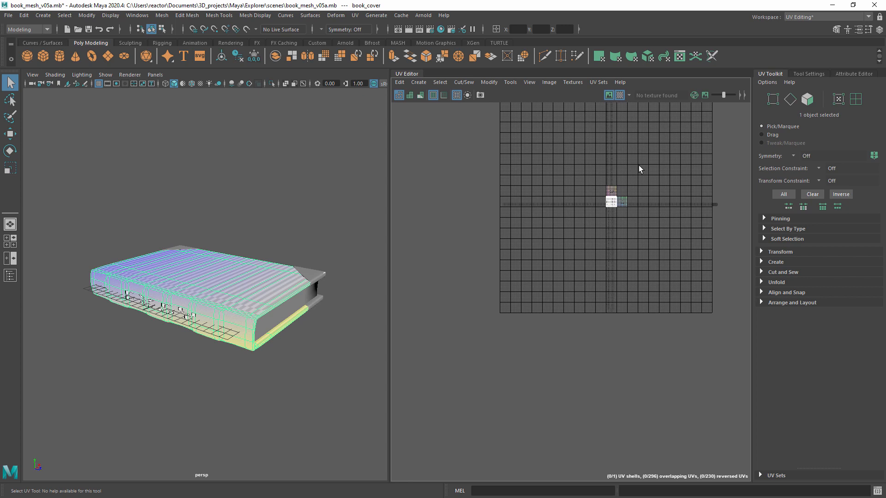
{"action": "scroll", "coordinate": [617, 202], "scroll_direction": "up", "scroll_amount": 10}
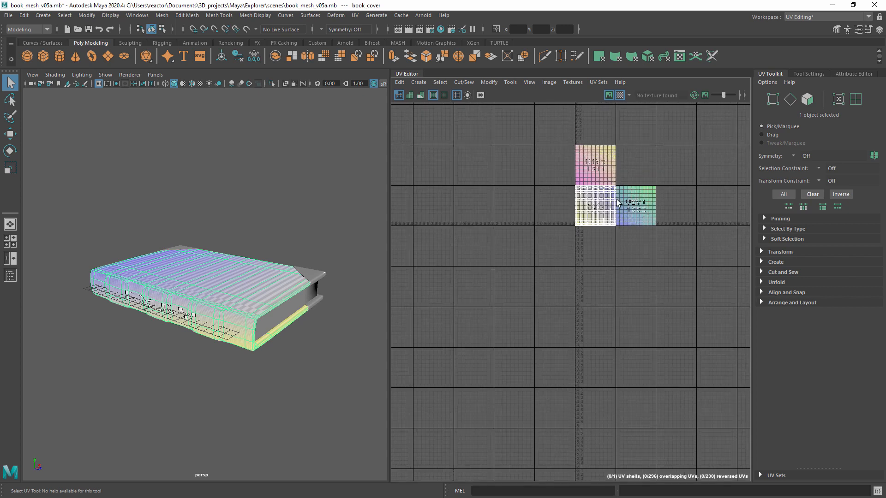
{"action": "scroll", "coordinate": [601, 176], "scroll_direction": "up", "scroll_amount": 2}
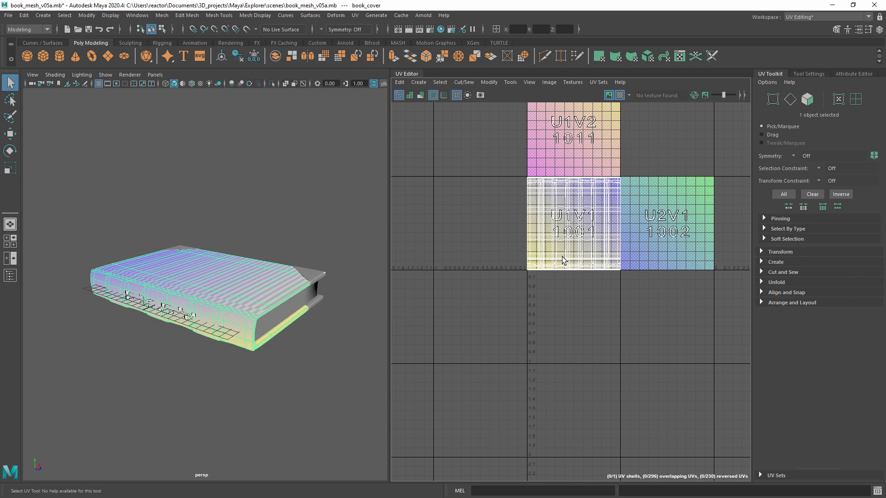
{"action": "middle_click_drag", "start_coordinate": [597, 225], "coordinate": [582, 257], "text": "alt"}
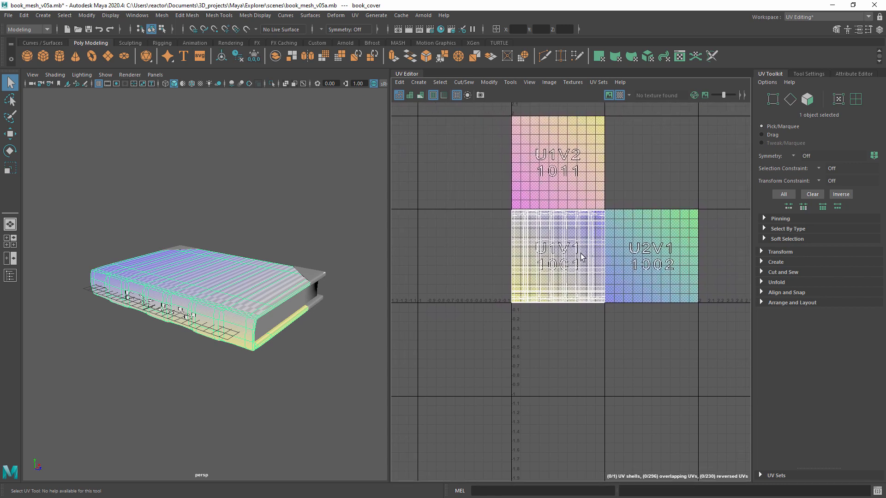
{"action": "mouse_move", "coordinate": [581, 257]}
{"action": "middle_mouse_down", "text": "alt"}
{"action": "mouse_move", "coordinate": [578, 267]}
{"action": "mouse_move", "coordinate": [578, 245]}
{"action": "mouse_move", "coordinate": [580, 268]}
{"action": "mouse_move", "coordinate": [589, 238]}
{"action": "mouse_move", "coordinate": [571, 244]}
{"action": "middle_mouse_up", "text": "alt"}
{"action": "scroll", "coordinate": [570, 247], "scroll_direction": "up", "scroll_amount": 1}
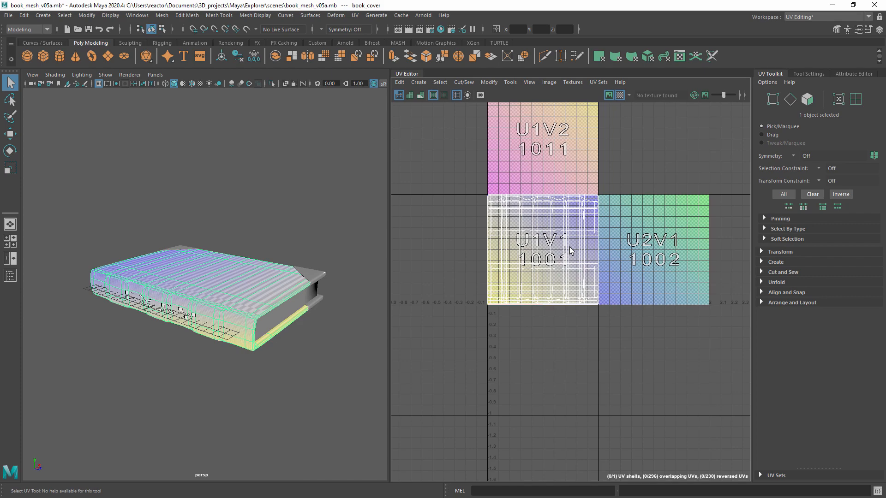
{"action": "right_click_drag", "start_coordinate": [571, 251], "coordinate": [584, 293], "text": "alt"}
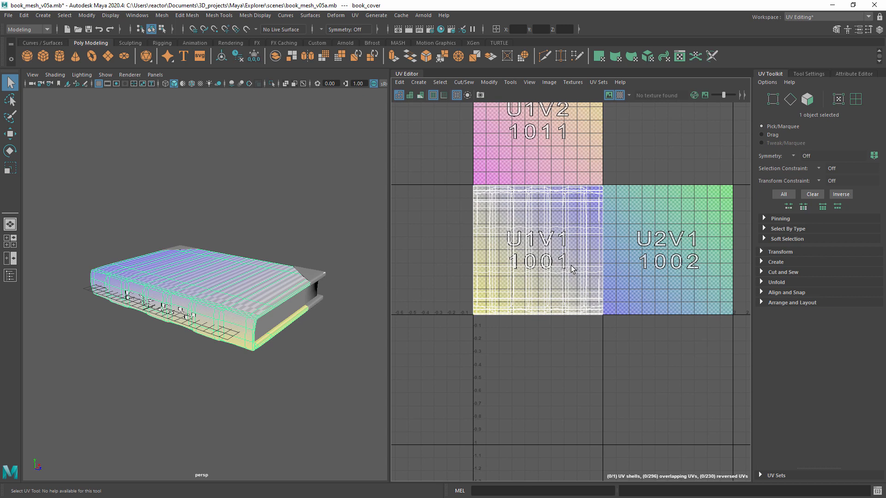
{"action": "scroll", "coordinate": [572, 268], "scroll_direction": "down", "scroll_amount": 1}
{"action": "scroll", "coordinate": [572, 268], "scroll_direction": "up", "scroll_amount": 4}
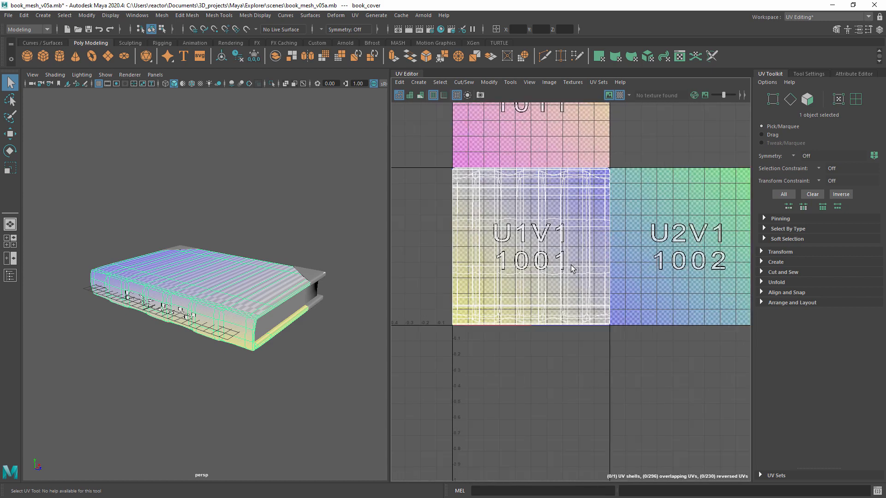
{"action": "scroll", "coordinate": [571, 269], "scroll_direction": "down", "scroll_amount": 2}
{"action": "scroll", "coordinate": [571, 268], "scroll_direction": "down", "scroll_amount": 3}
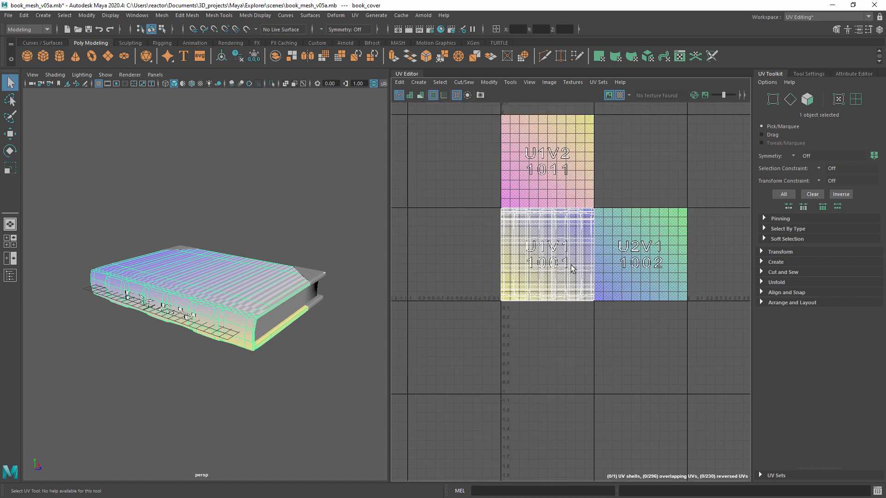
{"action": "scroll", "coordinate": [571, 268], "scroll_direction": "up", "scroll_amount": 5}
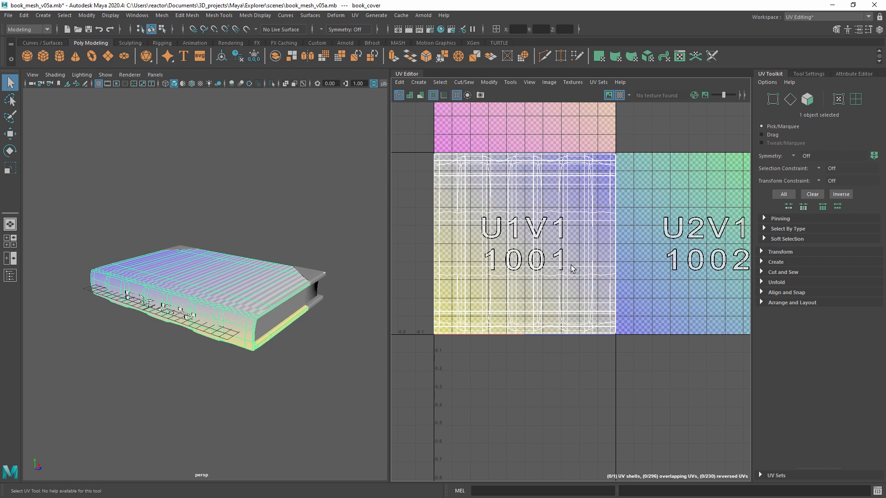
{"action": "scroll", "coordinate": [571, 268], "scroll_direction": "up", "scroll_amount": 2}
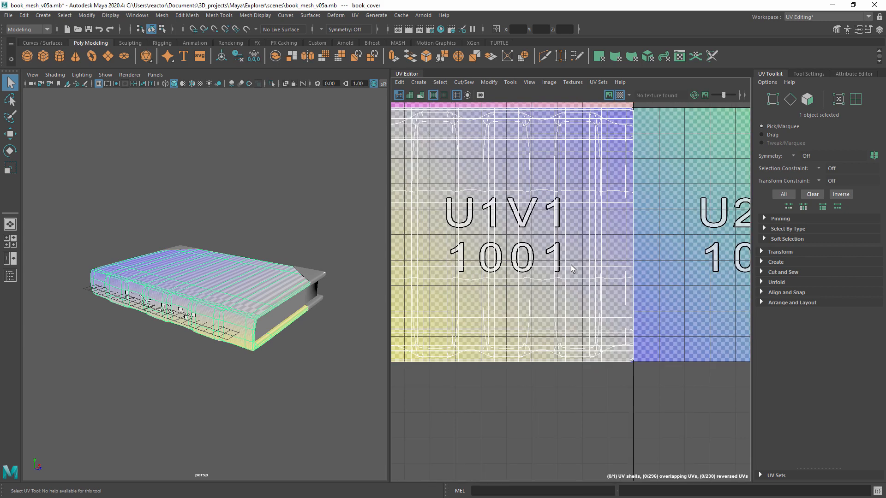
{"action": "scroll", "coordinate": [572, 268], "scroll_direction": "down", "scroll_amount": 3}
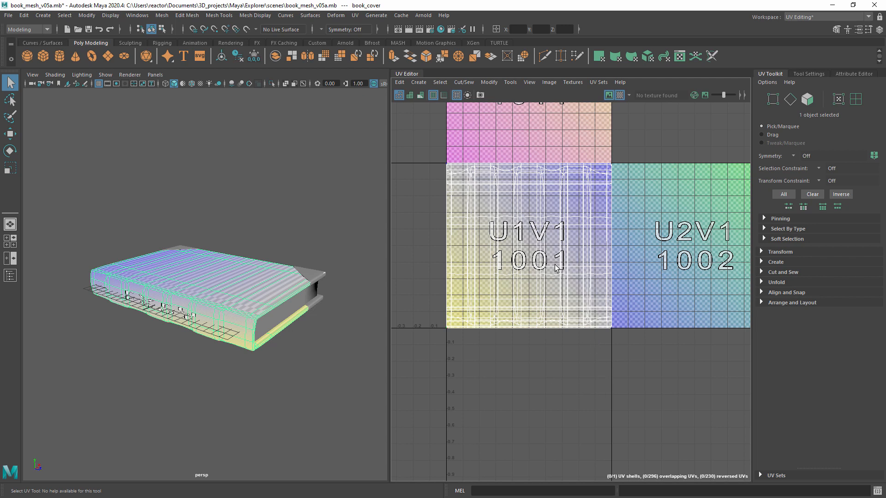
In the Checker Map Options, disable the tile labels, apply the 2-color map with gradient overlay at size 64, and close the options.
{"action": "left_click", "coordinate": [620, 96], "text": "shift"}
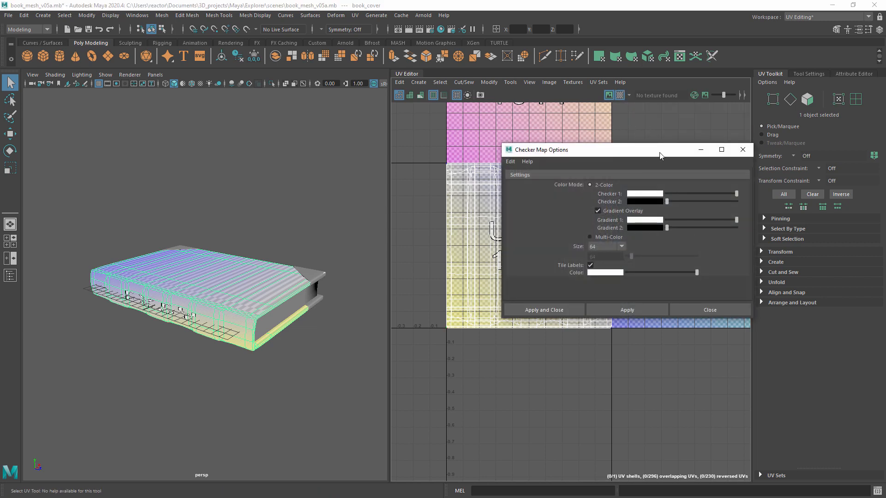
{"action": "left_click_drag", "start_coordinate": [663, 154], "coordinate": [526, 151]}
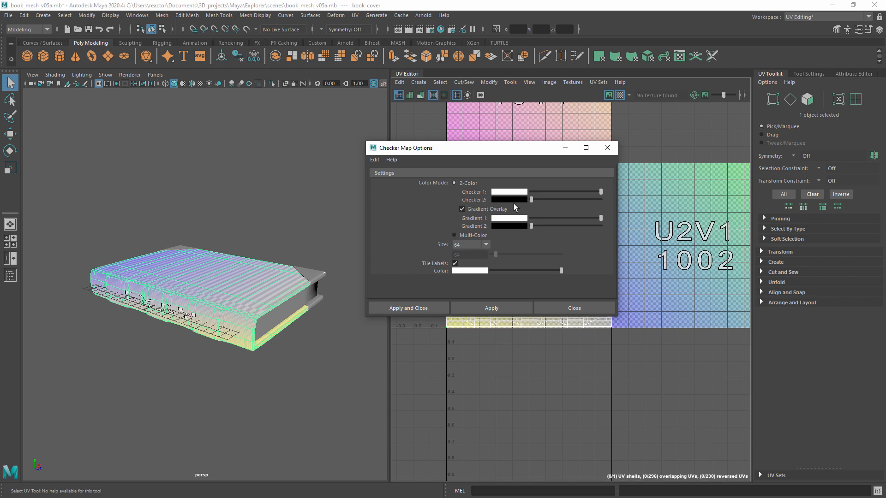
{"action": "left_click_drag", "start_coordinate": [531, 152], "coordinate": [461, 172]}
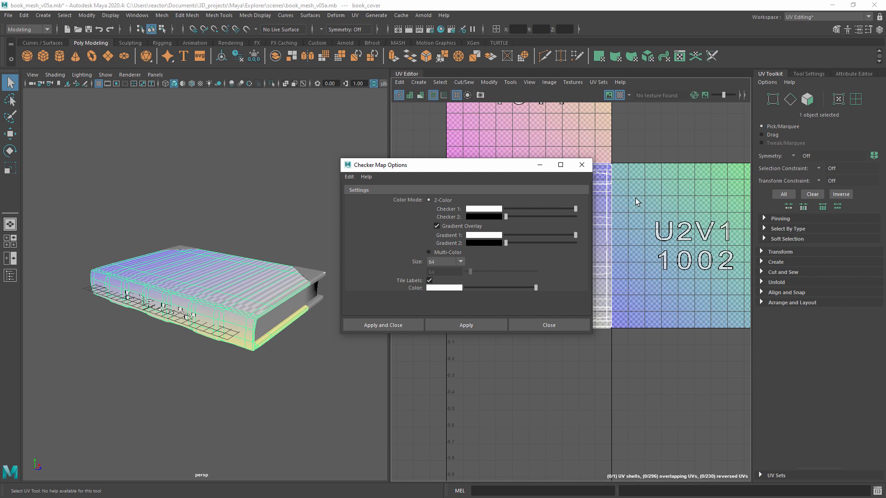
{"action": "left_click", "coordinate": [429, 280]}
{"action": "left_click_drag", "start_coordinate": [509, 170], "coordinate": [355, 179]}
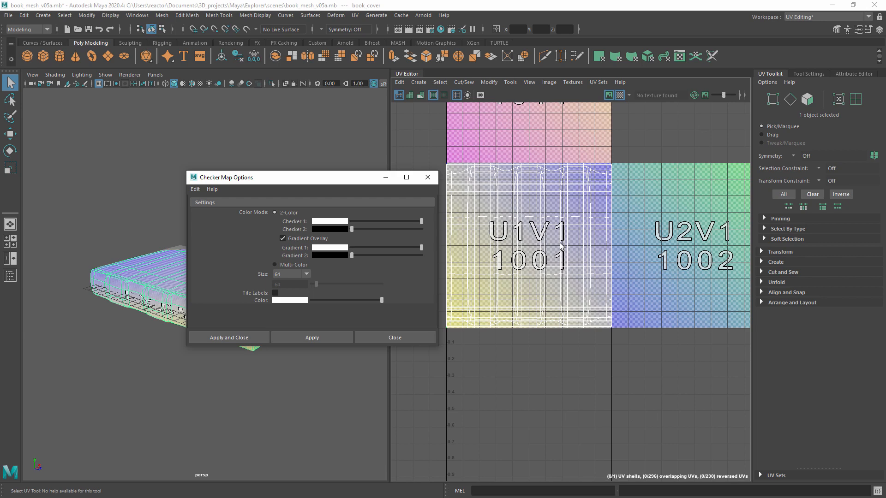
{"action": "left_click_drag", "start_coordinate": [303, 182], "coordinate": [457, 156]}
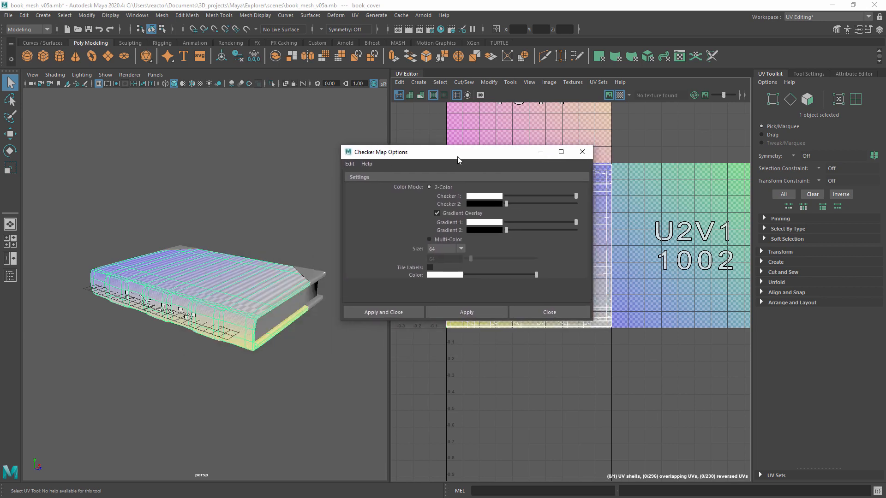
{"action": "left_click", "coordinate": [466, 311]}
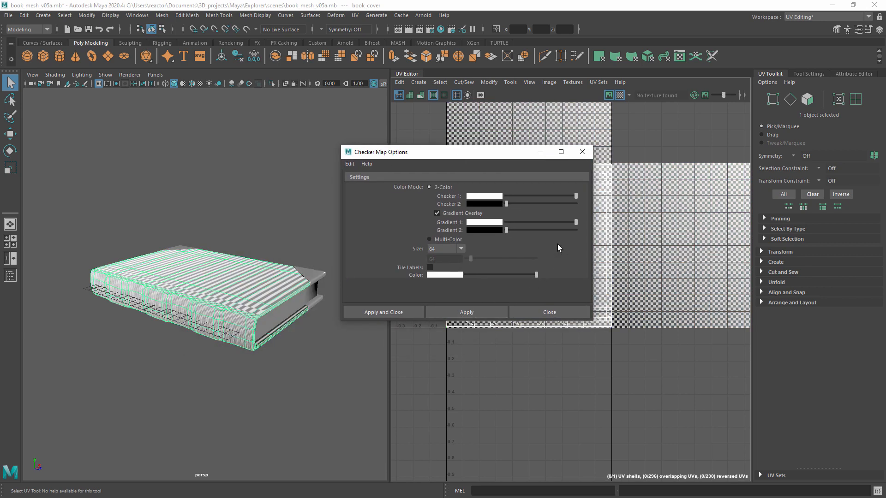
{"action": "left_click", "coordinate": [582, 153]}
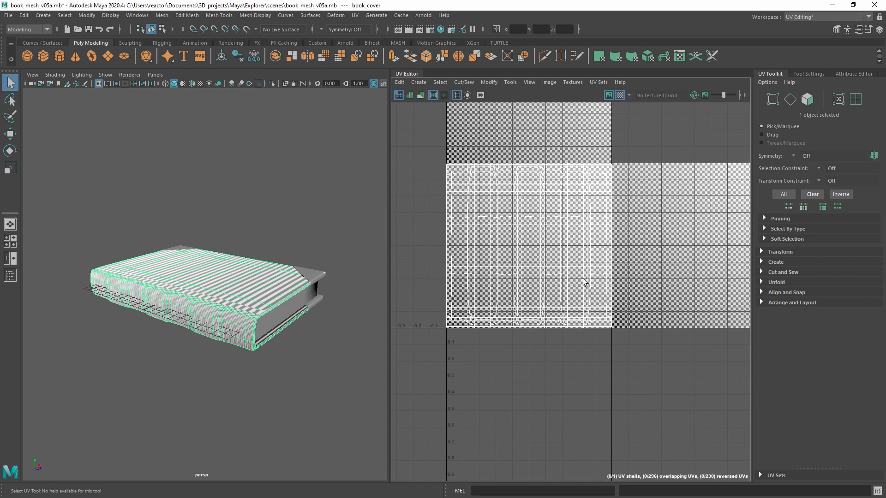